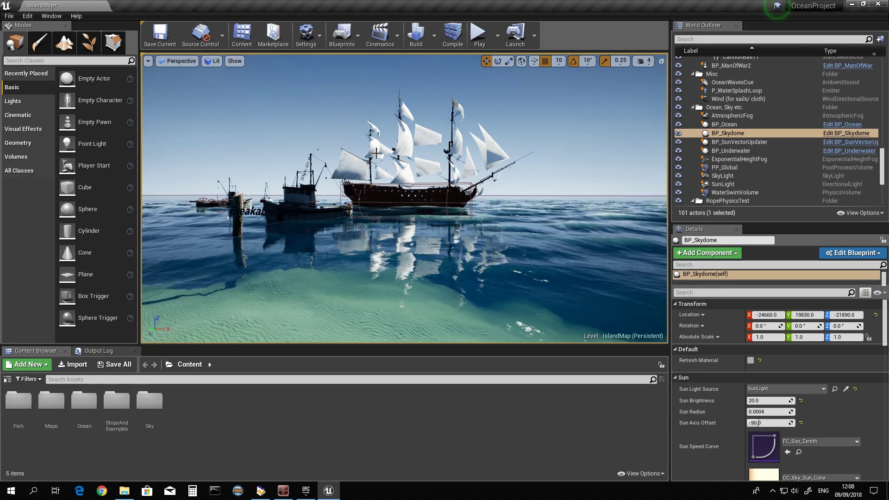
- Turn on Show FPS in the viewport options so a live frame-rate counter appears
left_click(148, 61)
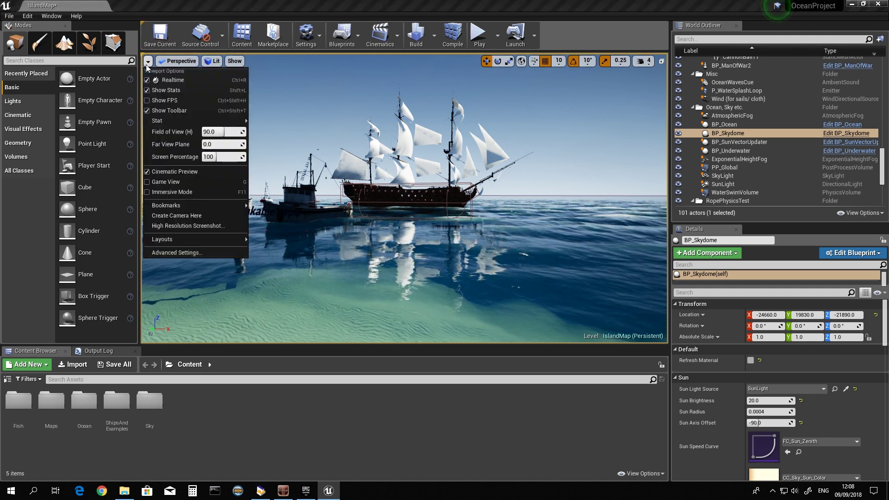
left_click(152, 95)
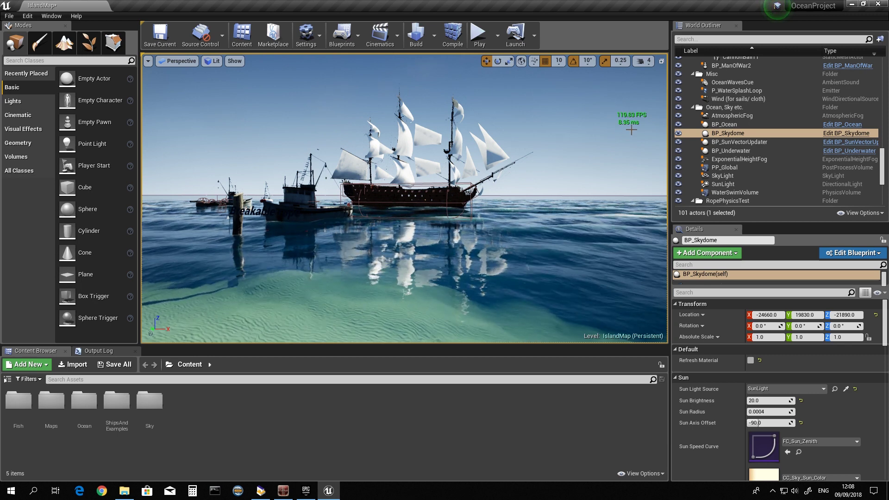
left_click(27, 16)
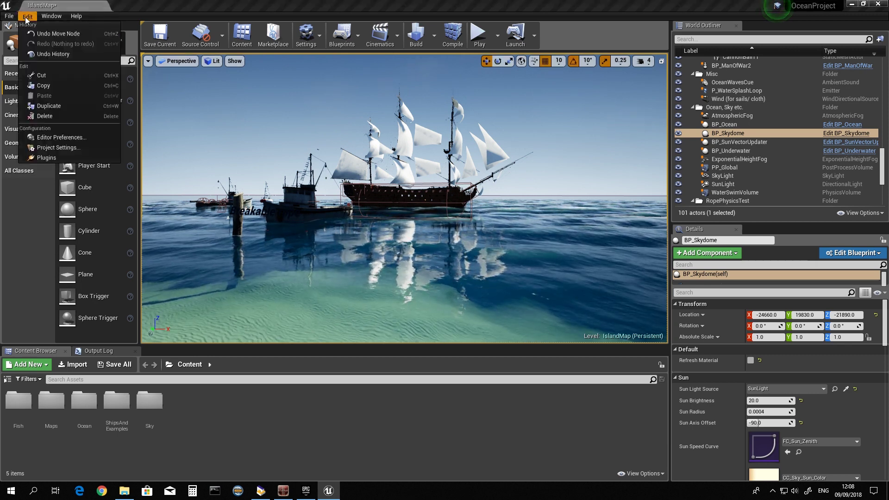
- Open Project Settings from the Edit menu
left_click(68, 148)
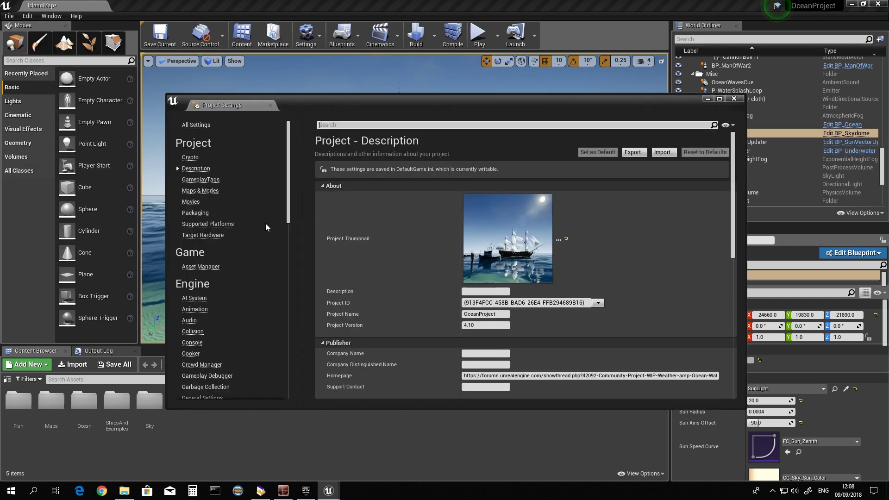
scroll(289, 181, "down", 1)
scroll(289, 180, "down", 3)
scroll(290, 181, "up", 3)
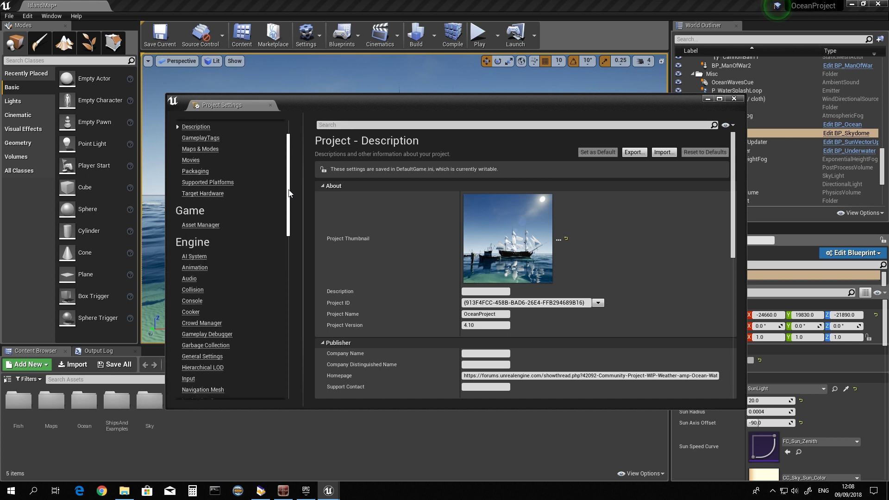
scroll(290, 183, "up", 1)
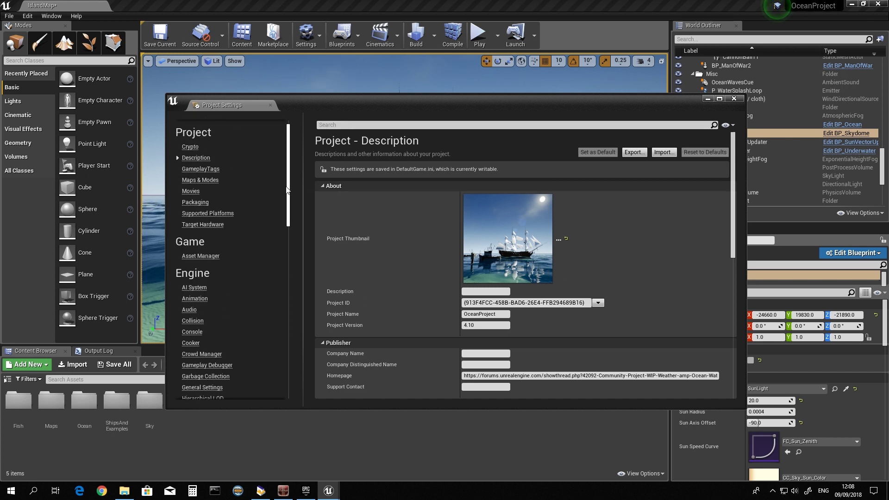
left_click_drag(290, 183, 289, 225)
scroll(221, 289, "down", 3)
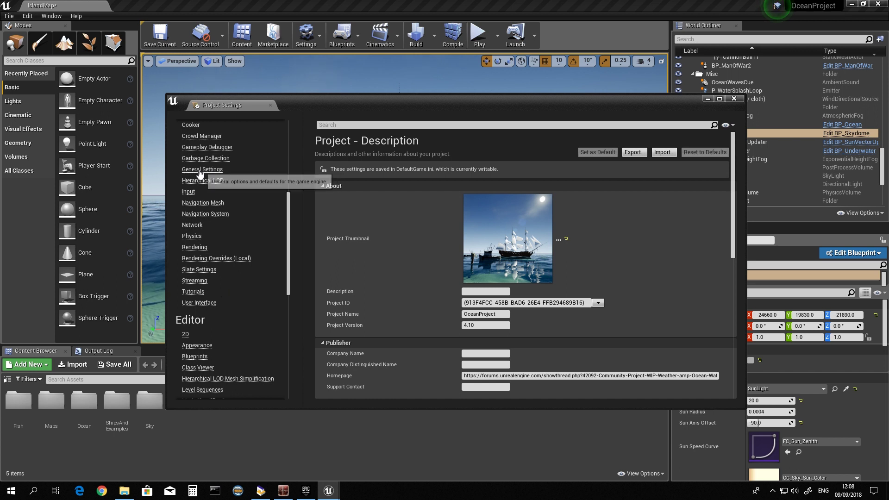
scroll(229, 174, "up", 3)
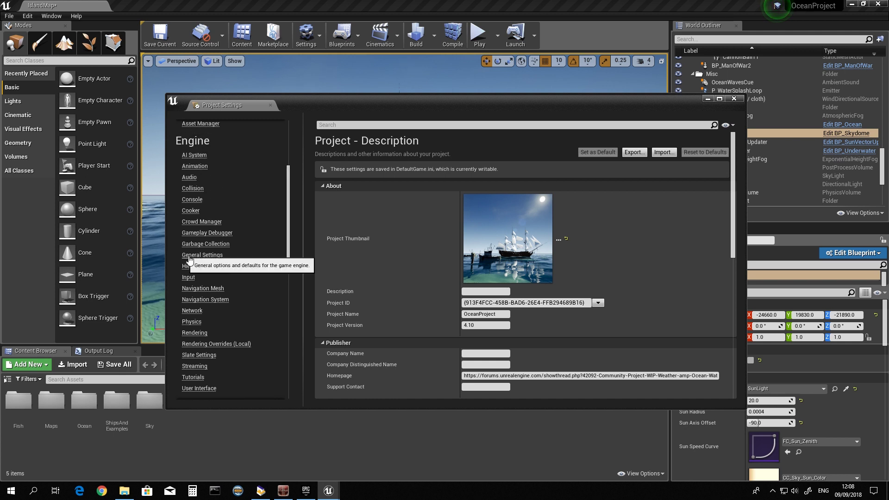
- In Engine General Settings, set the Smoothed Frame Rate Range max bound to Open, then close
left_click(196, 256)
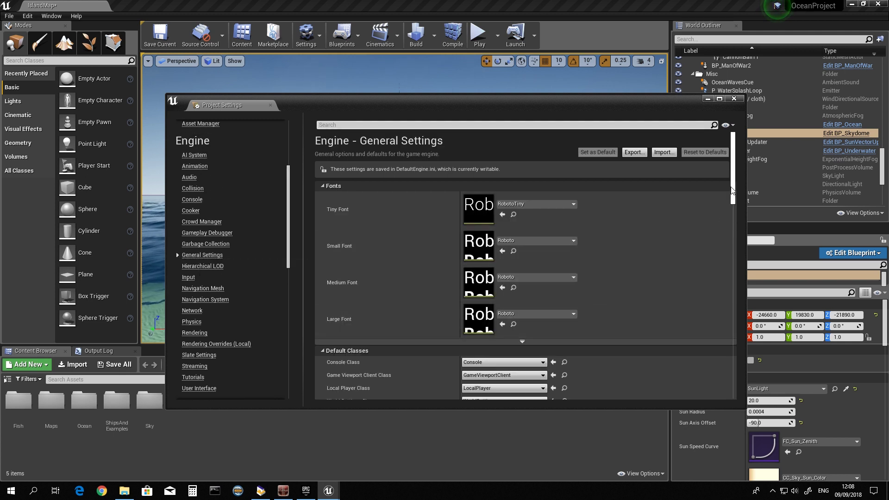
left_click_drag(734, 189, 721, 312)
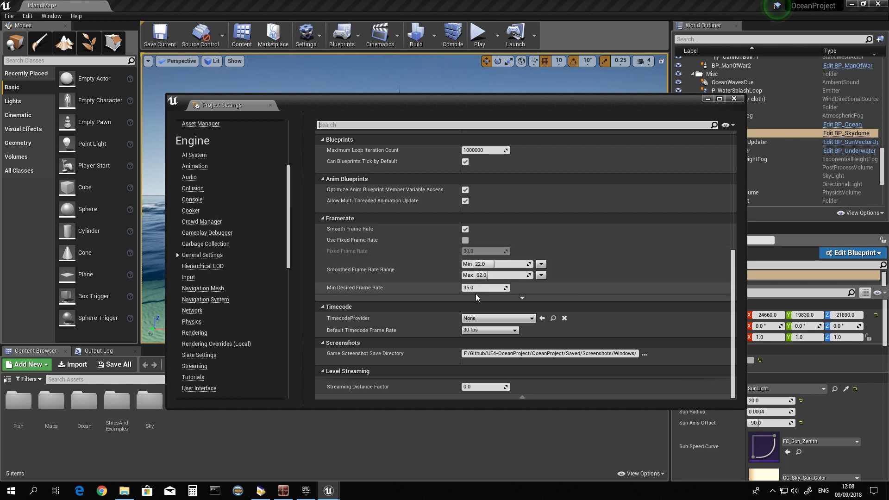
left_click(543, 276)
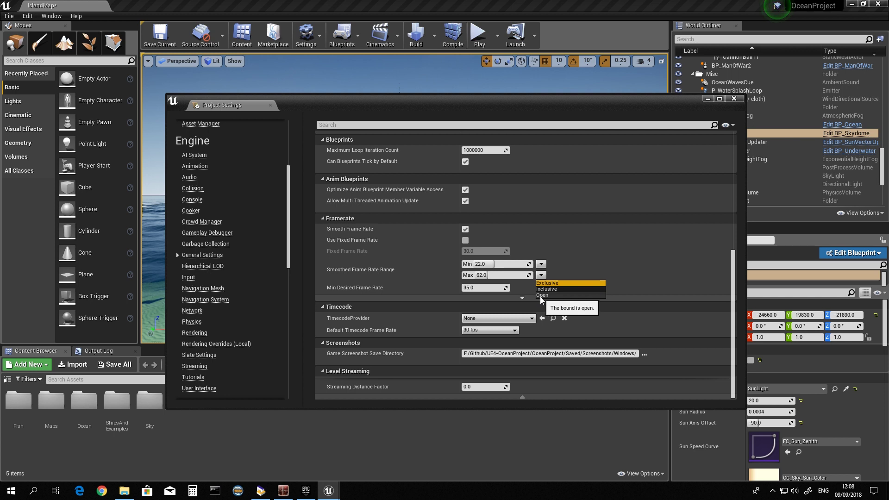
left_click(540, 296)
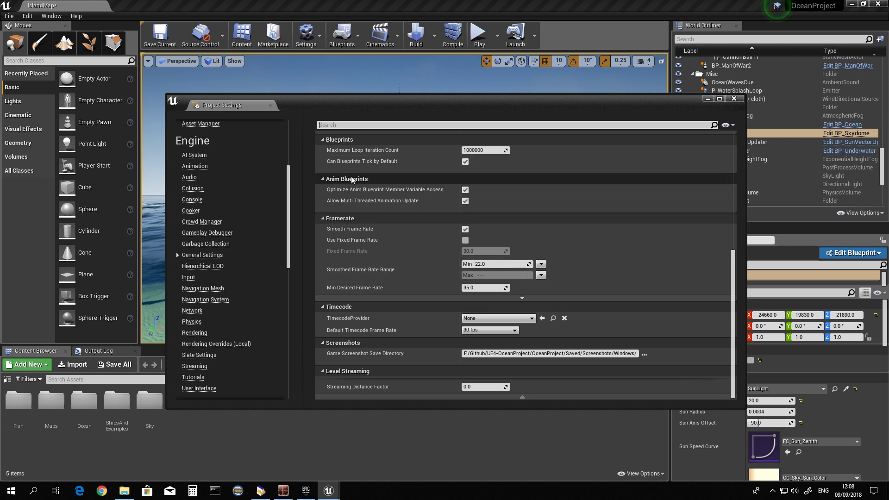
left_click(734, 99)
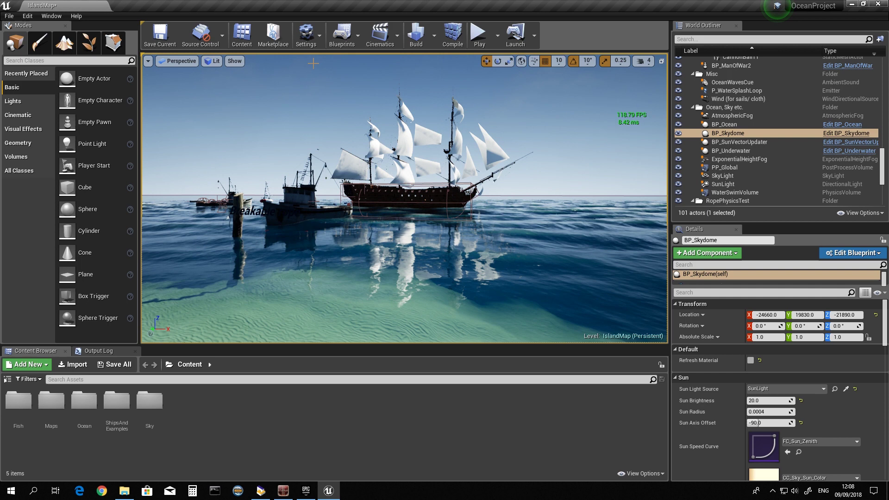
- Open the Level Blueprint and call up the add-node menu left of the Disable VSync group
left_click(351, 37)
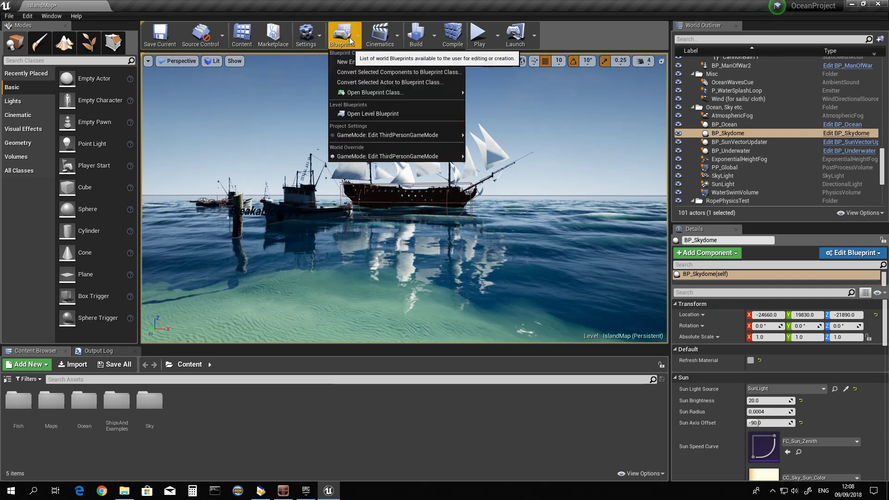
left_click(378, 116)
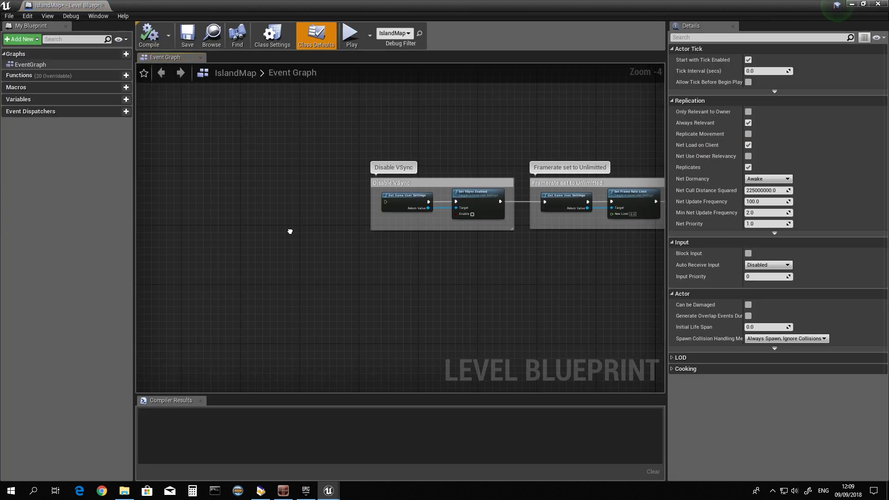
right_click_drag(202, 240, 304, 243)
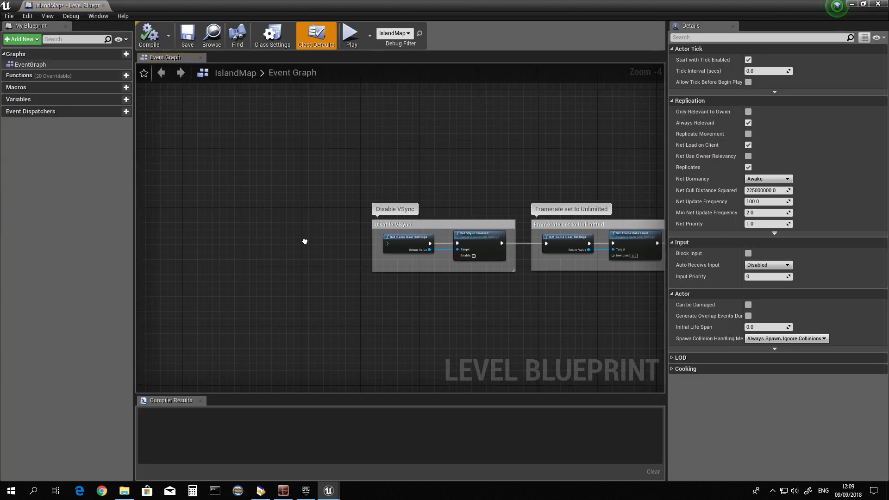
right_click(243, 227)
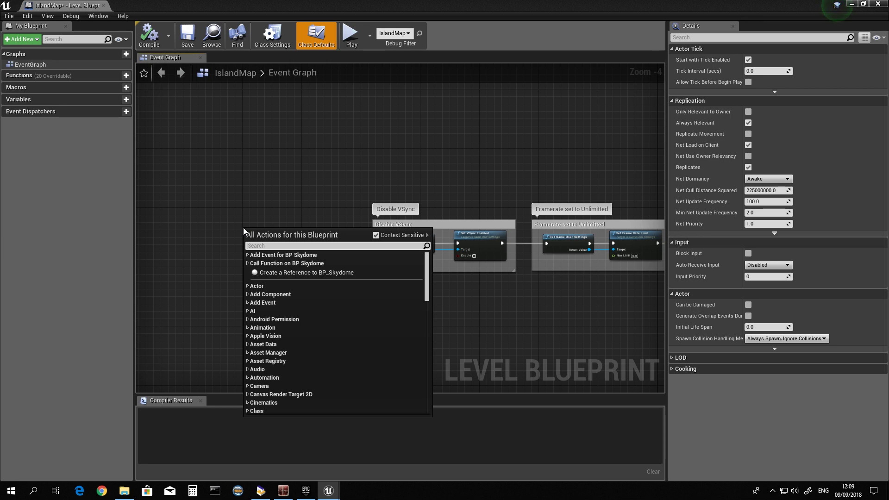
type("begin")
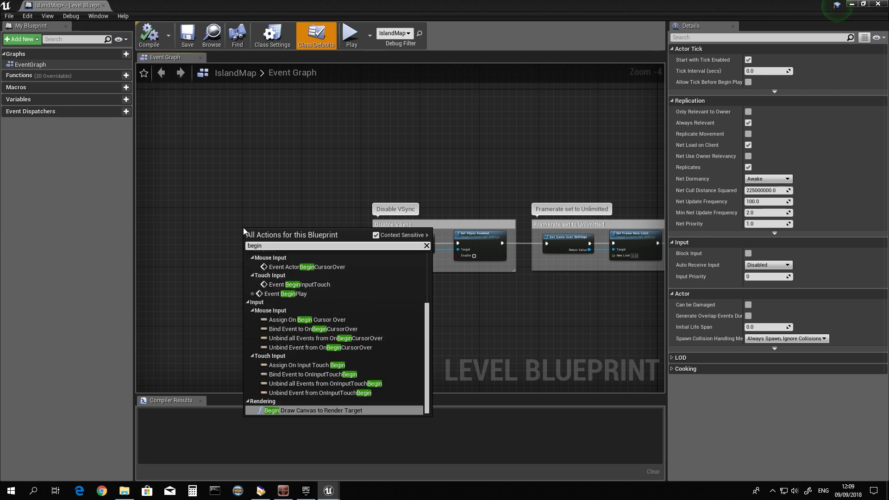
- Place an Event BeginPlay node and wire its exec pin into the Disable VSync chain
left_click(277, 294)
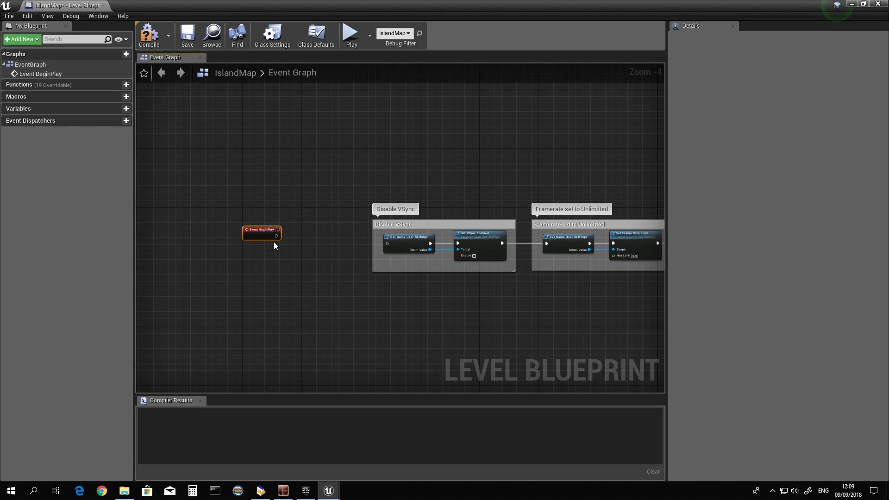
scroll(288, 178, "up", 4)
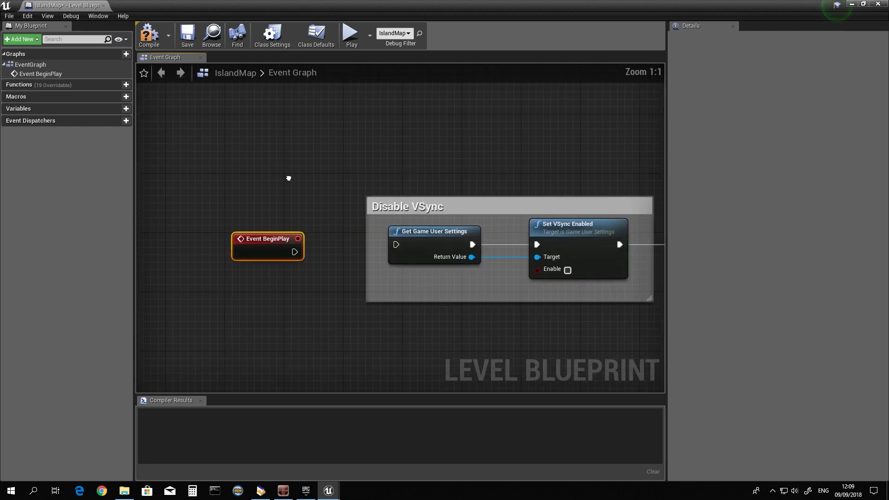
right_click_drag(288, 179, 250, 157)
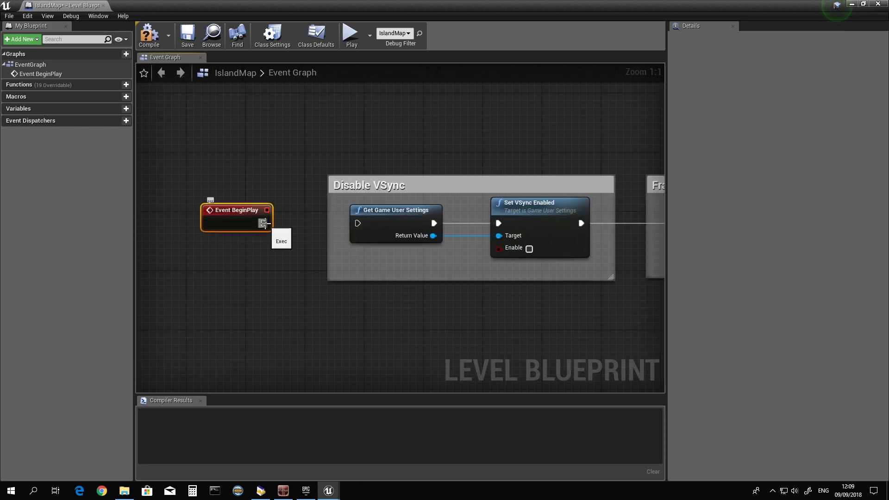
left_click_drag(262, 223, 357, 223)
right_click_drag(444, 253, 352, 260)
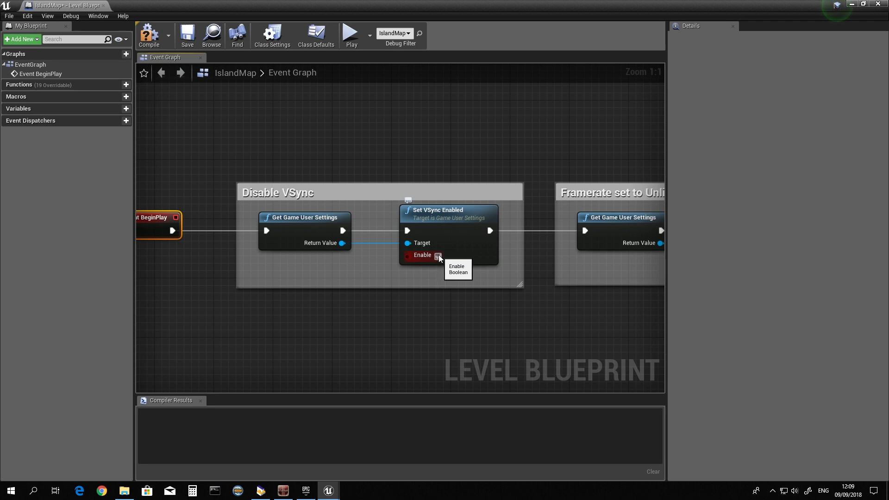
right_click_drag(435, 260, 408, 263)
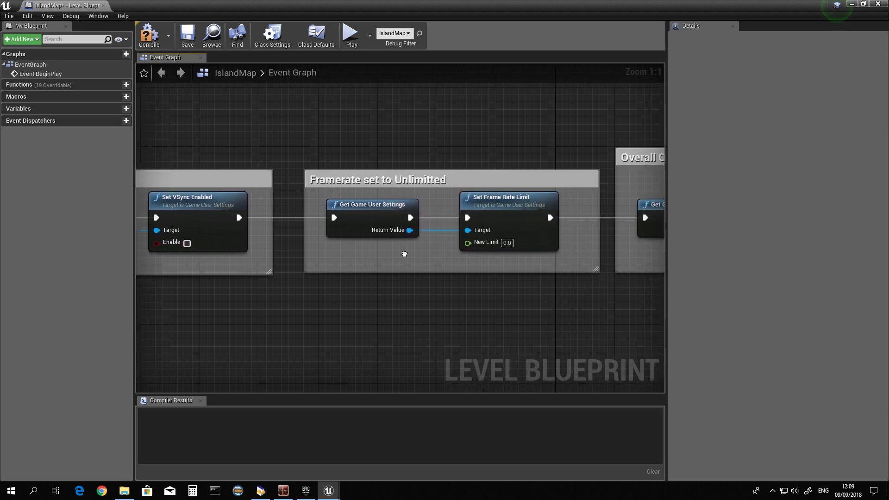
- Enter 3 (Epic) as the Value on the Set Overall Scalability Level node
right_click_drag(429, 238, 319, 219)
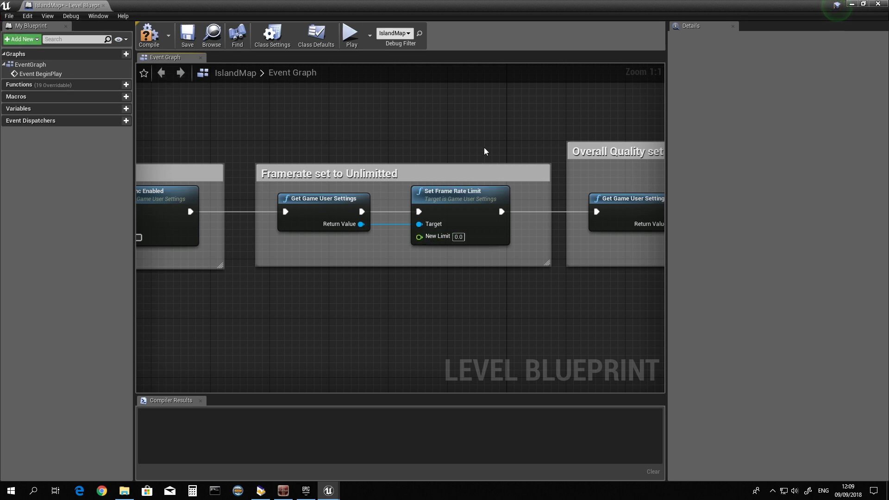
right_click_drag(485, 152, 304, 133)
right_click_drag(455, 203, 391, 239)
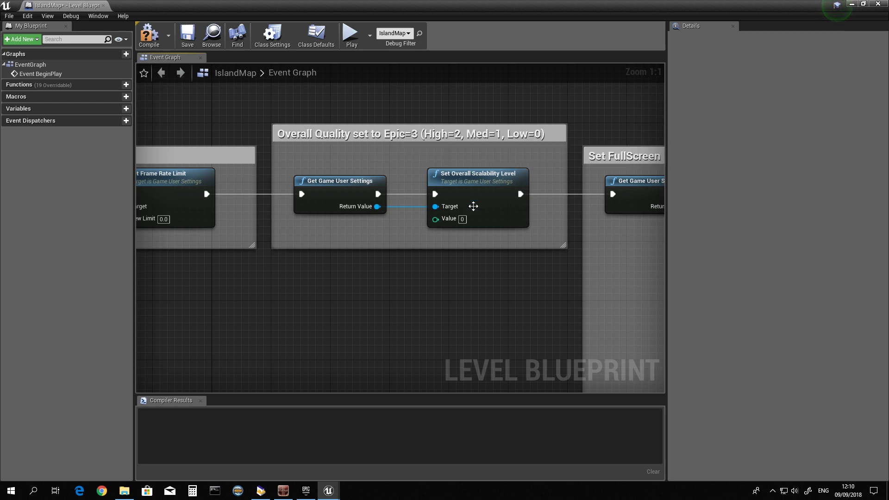
left_click(462, 218)
type("3")
right_click_drag(526, 273, 259, 287)
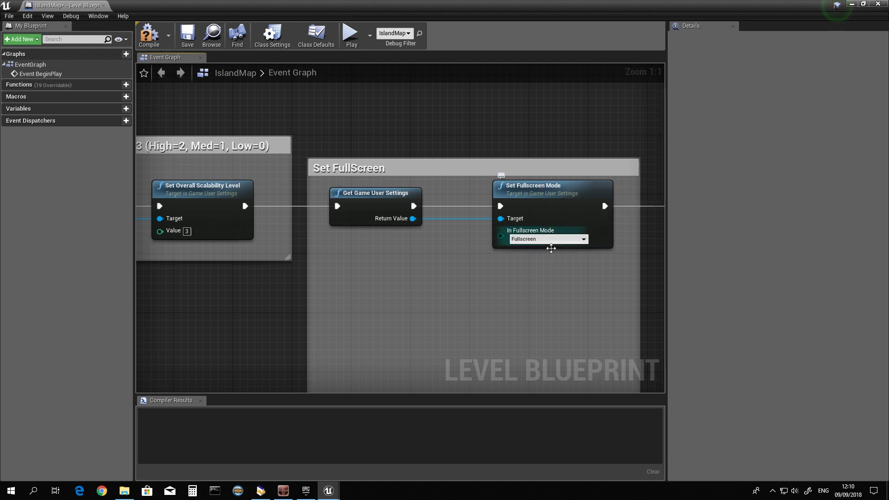
left_click(535, 240)
mouse_move(531, 249)
right_mouse_down()
mouse_move(491, 271)
mouse_move(403, 270)
mouse_move(294, 243)
right_mouse_up()
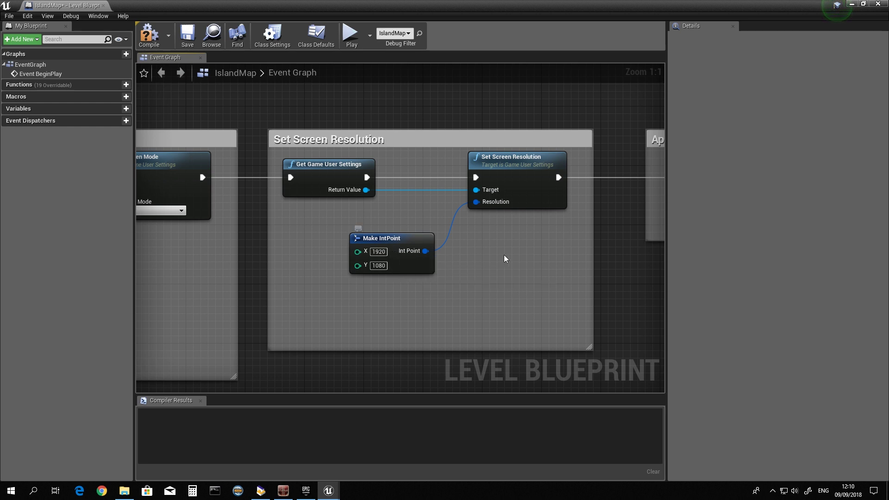
mouse_move(503, 255)
right_mouse_down()
mouse_move(407, 227)
mouse_move(331, 233)
right_mouse_up()
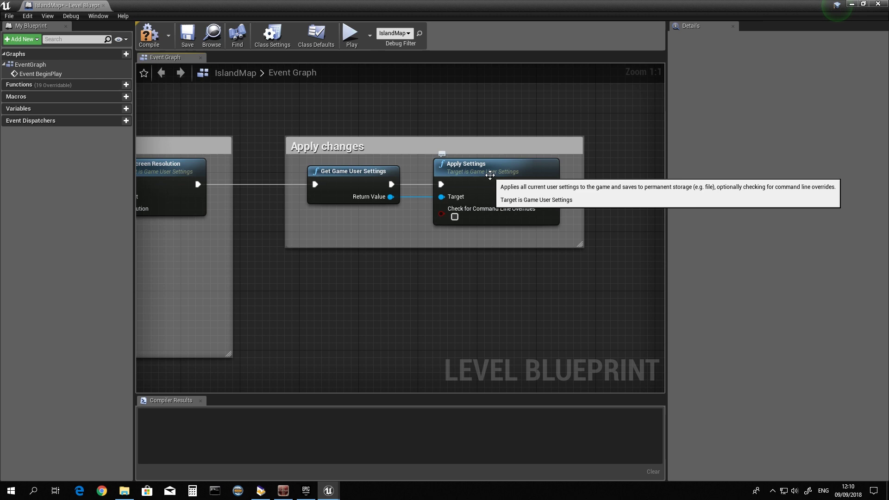
- Compile the Level Blueprint, save the map, and close the Blueprint editor tab
left_click(149, 35)
left_click(187, 35)
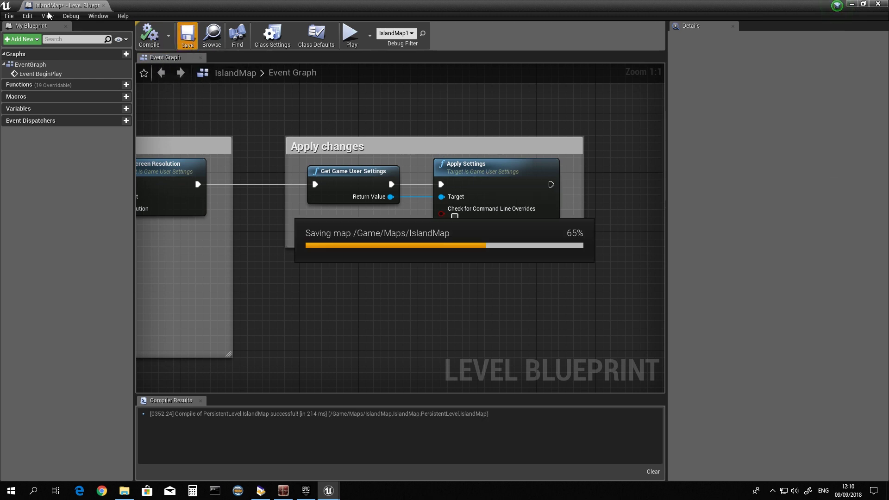
left_click(104, 7)
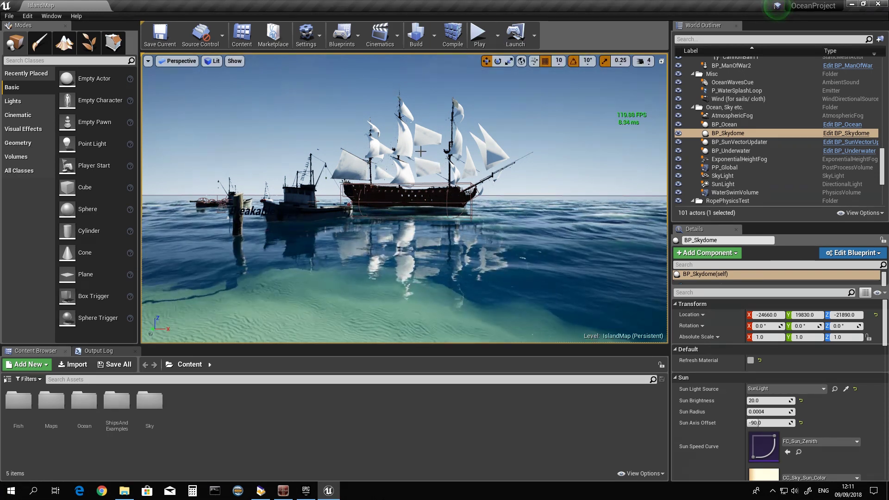
left_click(498, 44)
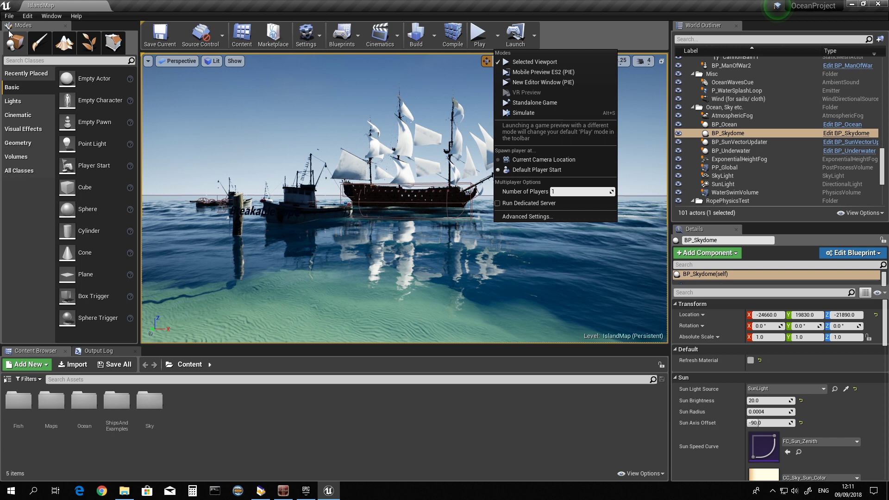
left_click(10, 15)
mouse_move(40, 188)
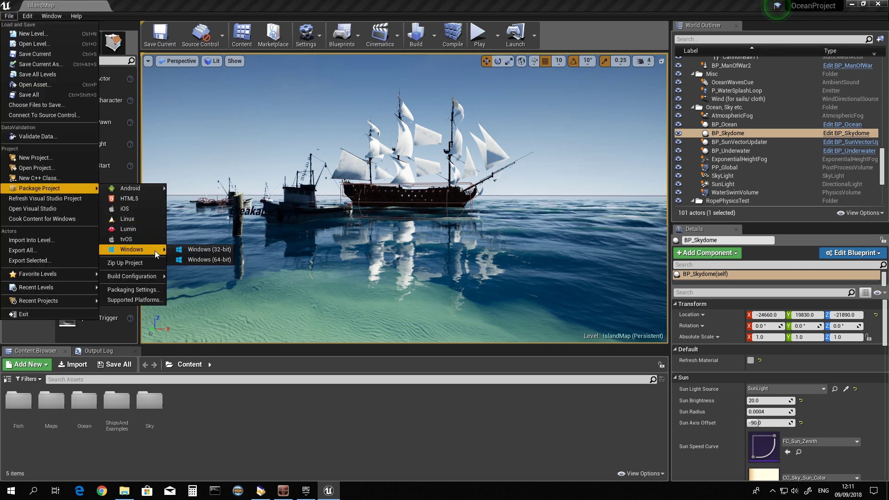
mouse_move(131, 249)
left_click(248, 412)
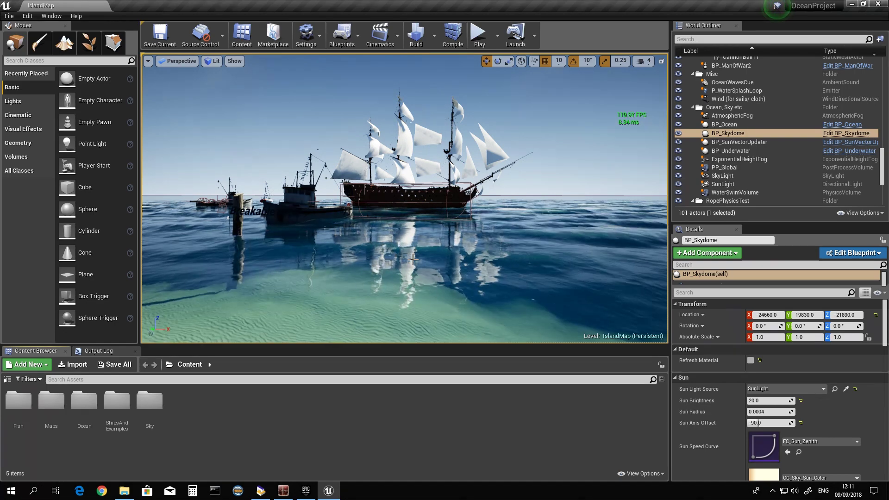
right_click_drag(414, 257, 414, 257)
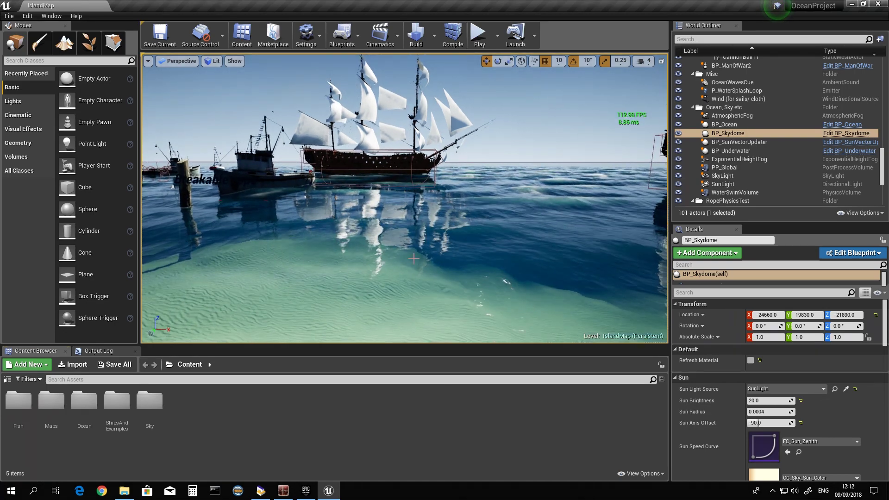